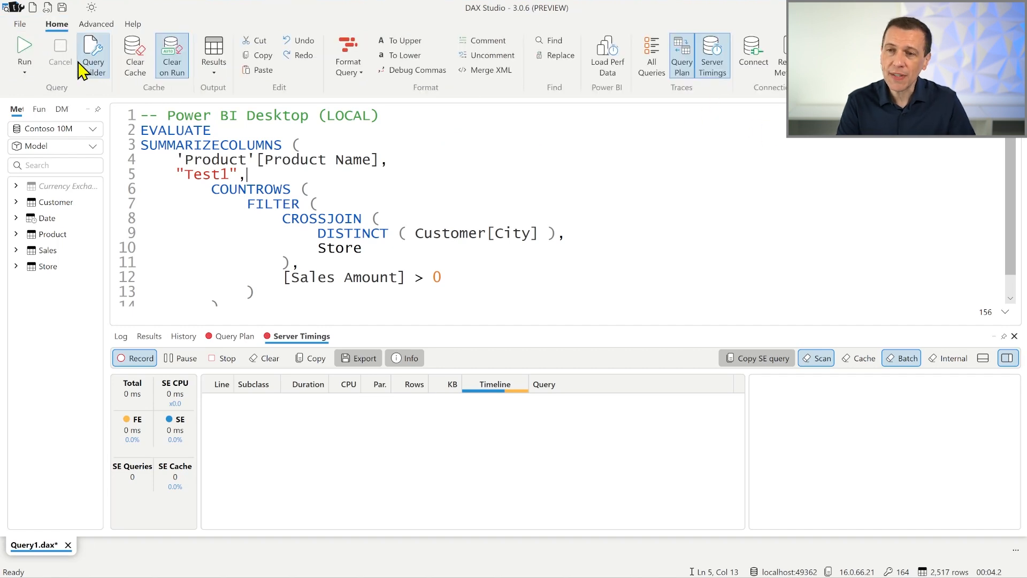
# - Run the query with server timings on, and snip the Server Timings summary area
pyautogui.click(26, 51)
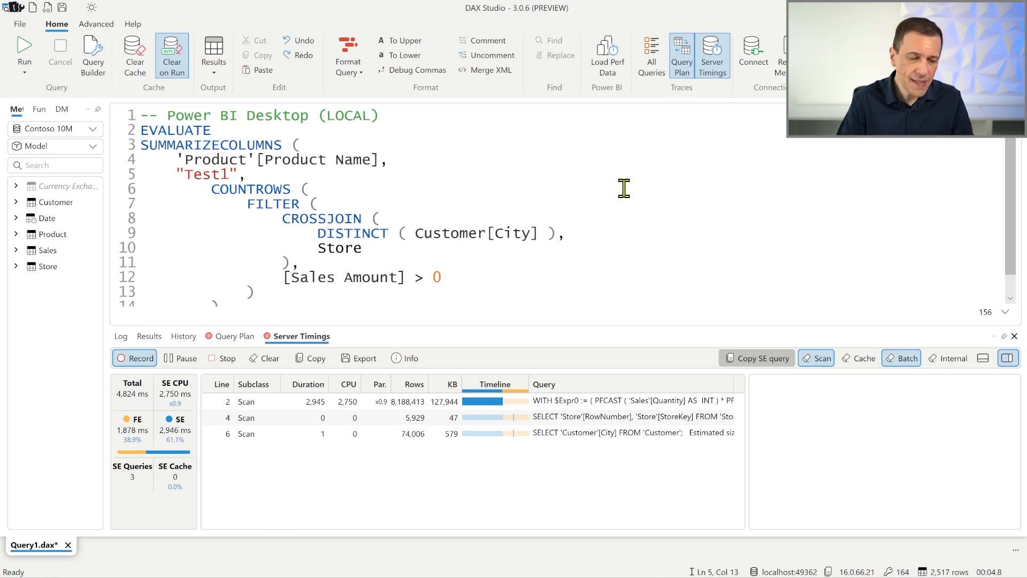
pyautogui.press('super+shift+s')
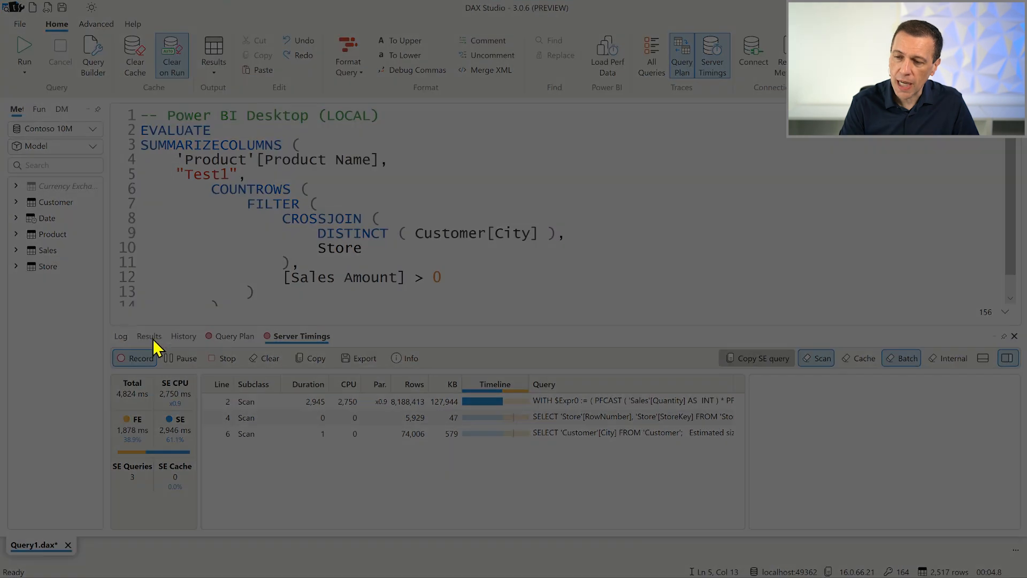
pyautogui.moveTo(96, 332); pyautogui.dragTo(330, 524)
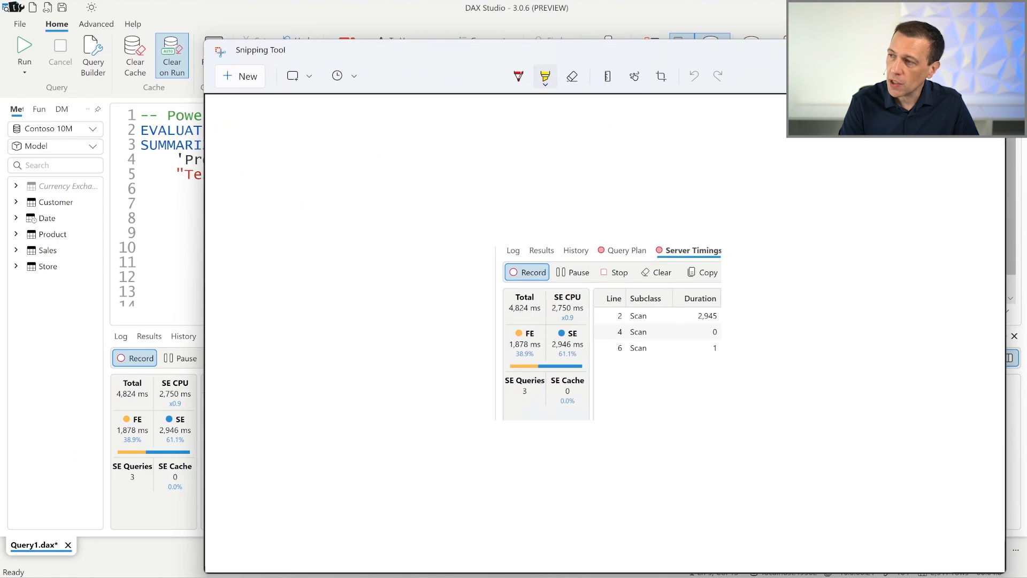
# - Reposition the Snipping Tool window holding the capture, and minimize it
pyautogui.moveTo(806, 58); pyautogui.dragTo(700, 51)
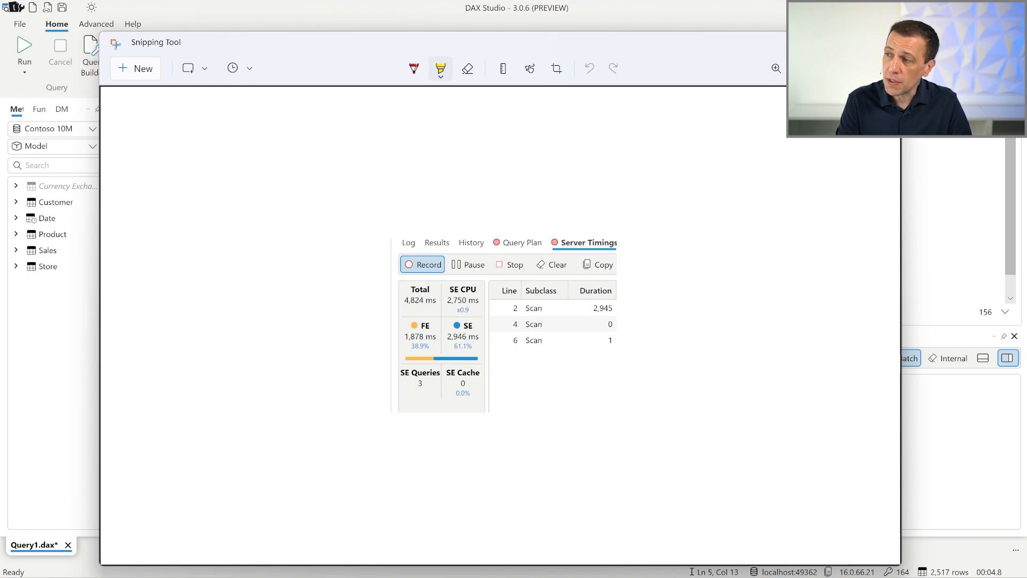
pyautogui.hotkey('ctrl', '1')
pyautogui.click(370, 280)
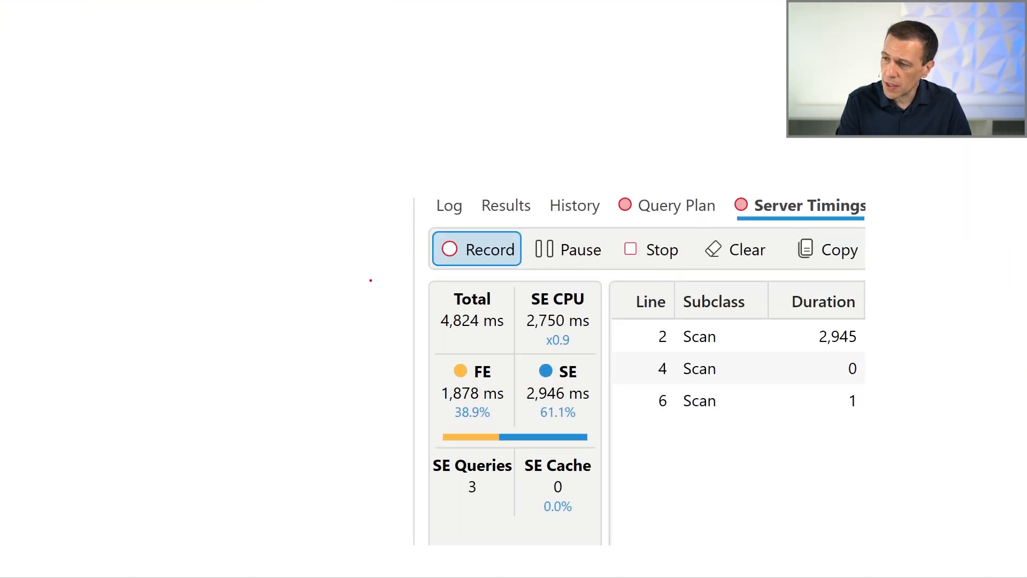
pyautogui.moveTo(400, 259)
pyautogui.mouseDown()
pyautogui.moveTo(528, 376)
pyautogui.moveTo(509, 461)
pyautogui.moveTo(637, 445)
pyautogui.mouseUp()
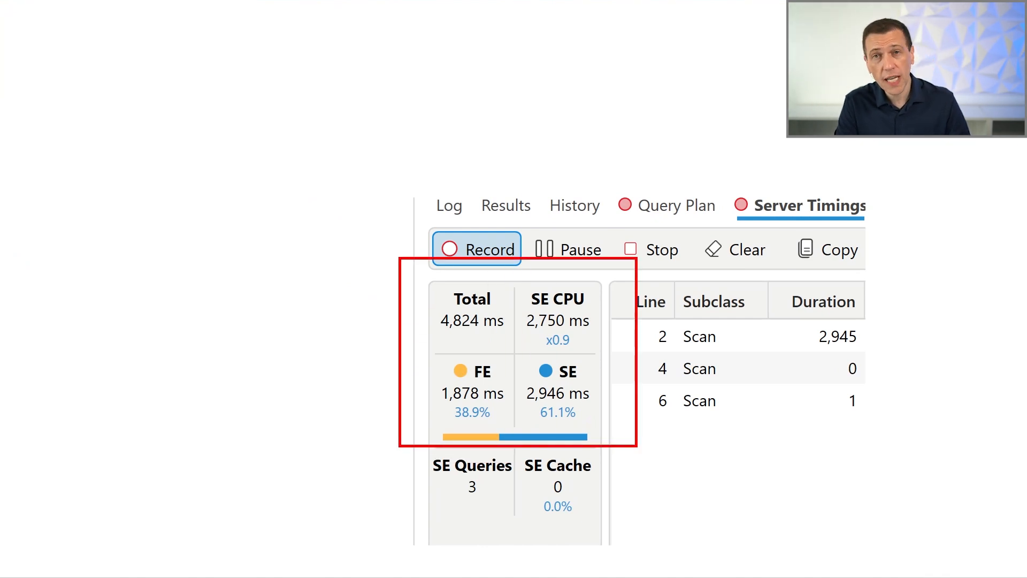
pyautogui.press('Escape')
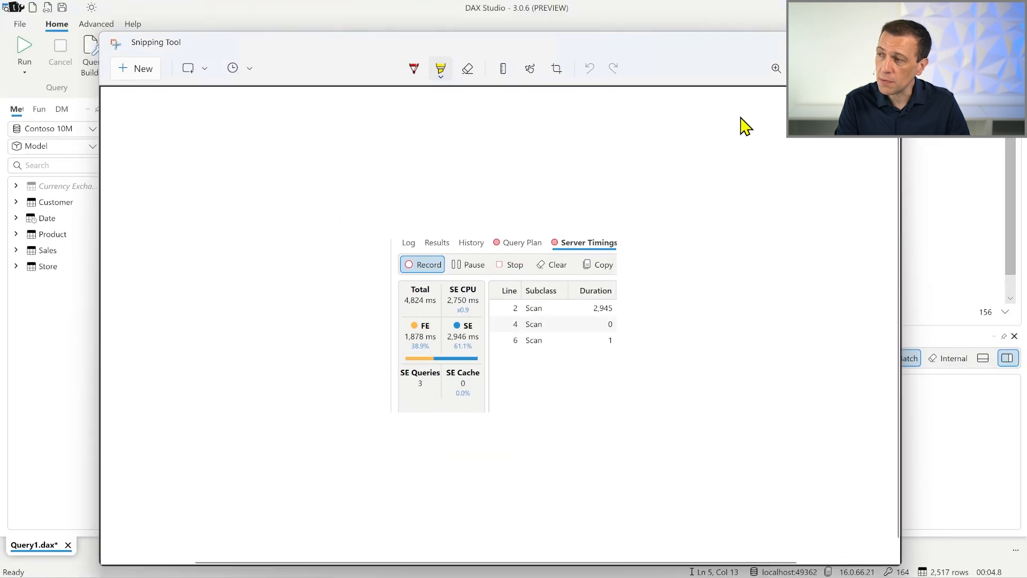
pyautogui.click(890, 42)
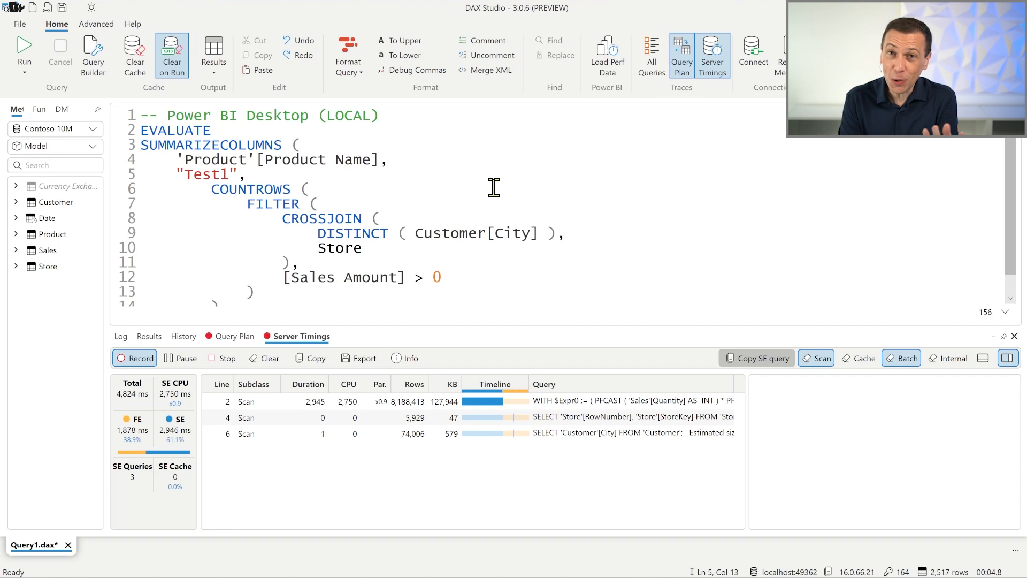
# - Run the Server FE Benchmark on the local Power BI Desktop connection
pyautogui.click(96, 23)
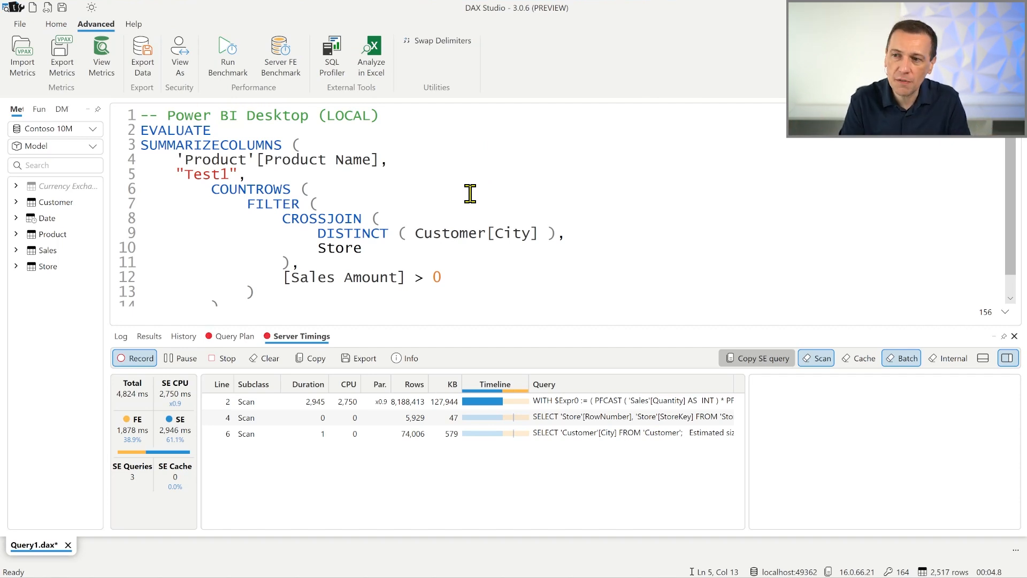
pyautogui.click(280, 54)
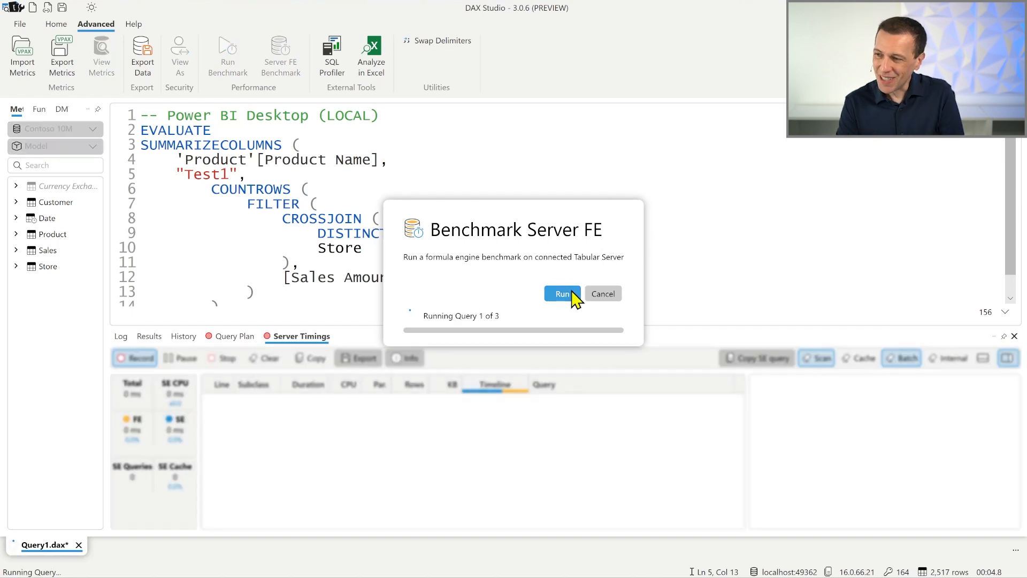
pyautogui.click(569, 296)
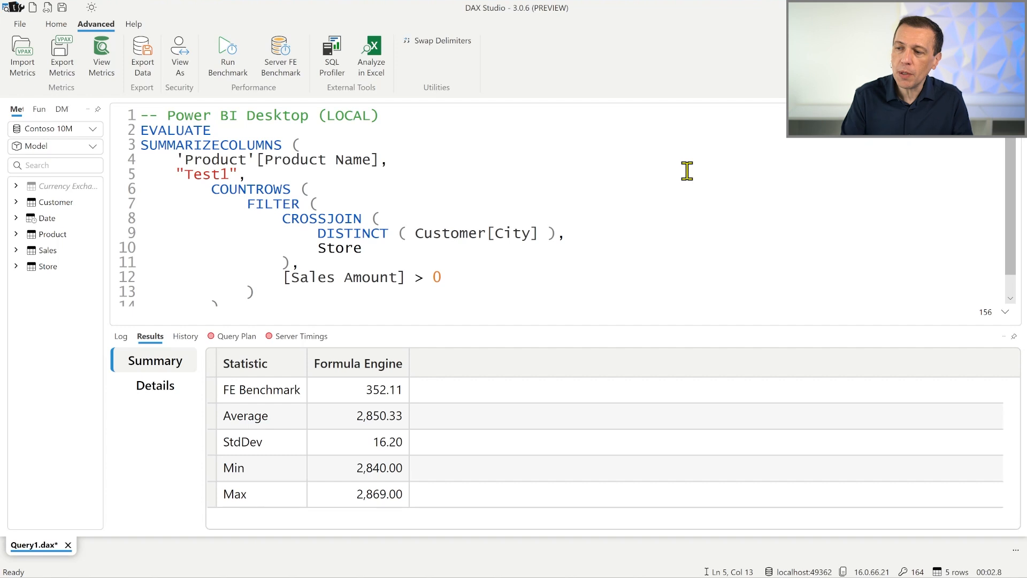
# - Review the benchmark's Details and Summary results and select the FE Benchmark value
pyautogui.click(171, 390)
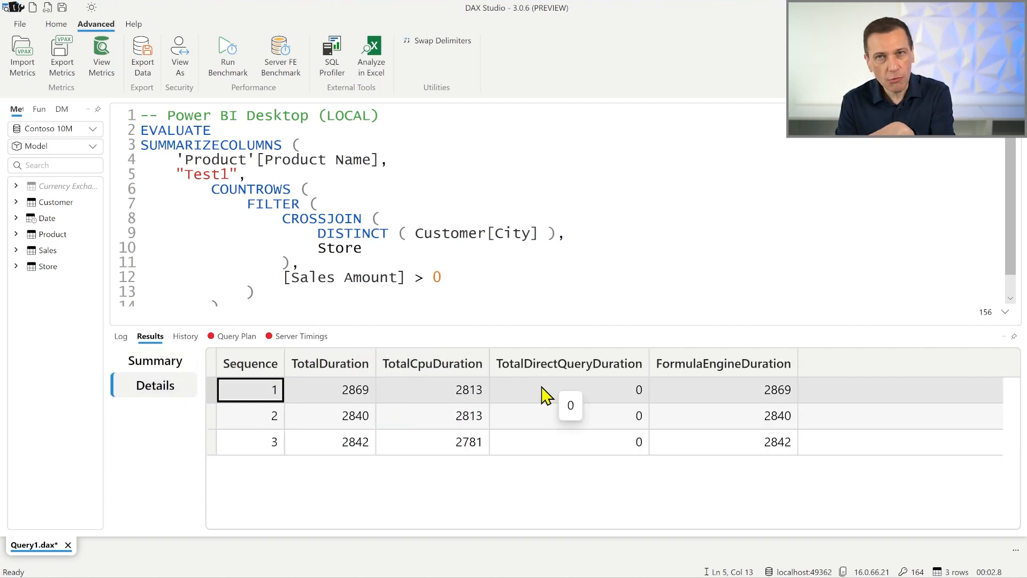
pyautogui.click(172, 367)
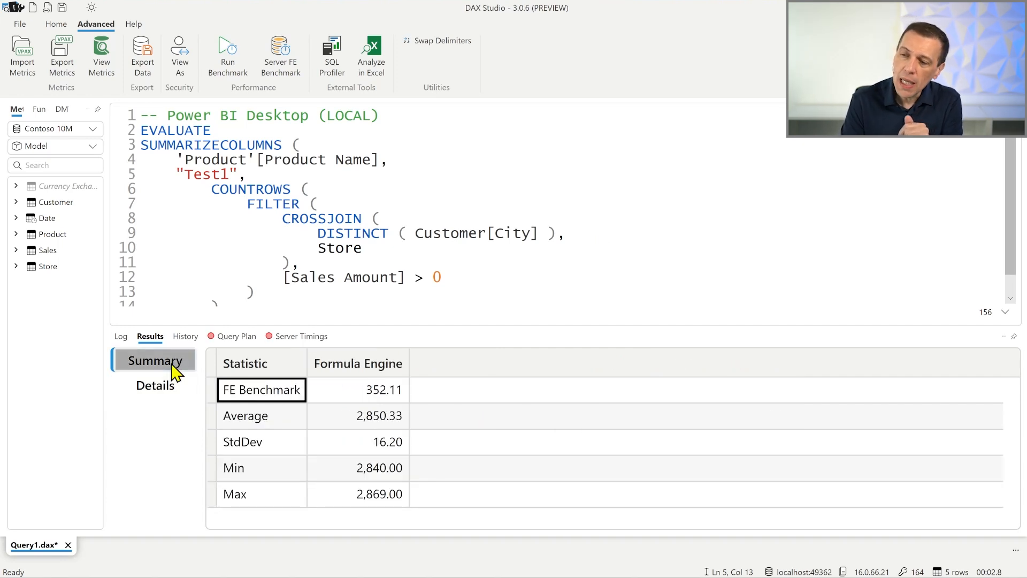
pyautogui.click(382, 392)
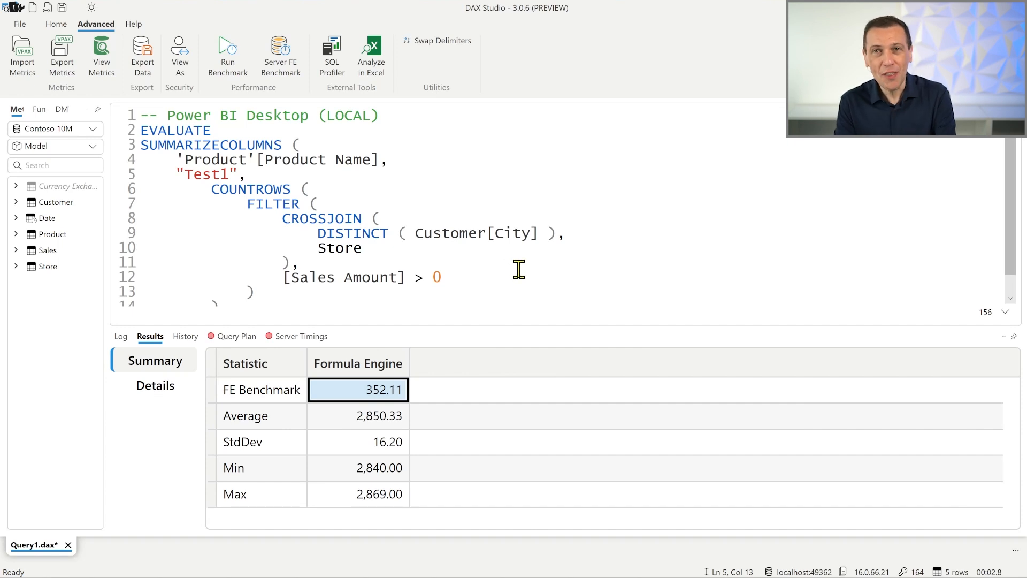
# - Add a comment line '-- 352.11' below the first line of the local query
pyautogui.click(452, 117)
pyautogui.press('Return')
pyautogui.write('-- 352')
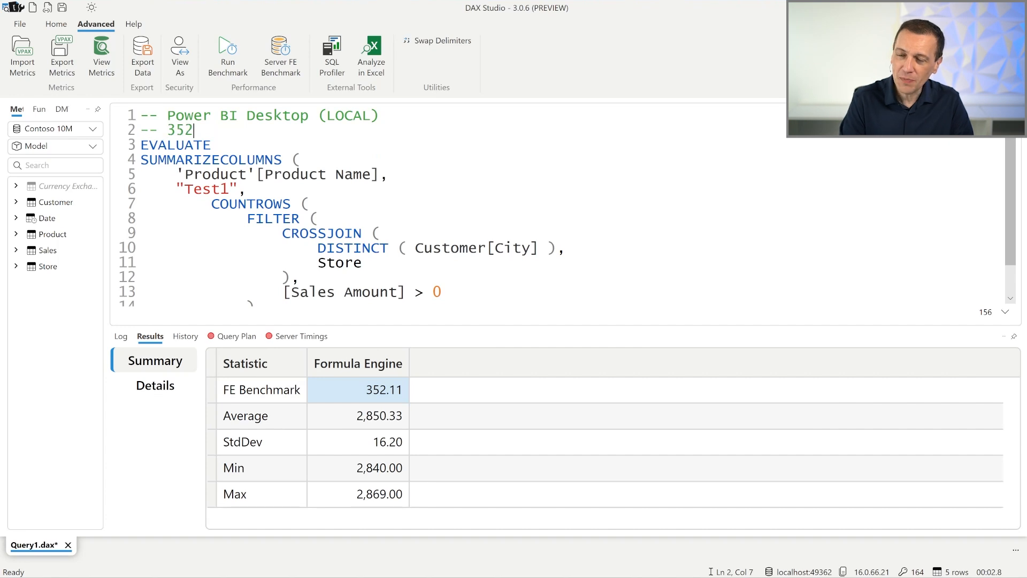
pyautogui.write('.11')
pyautogui.click(419, 170)
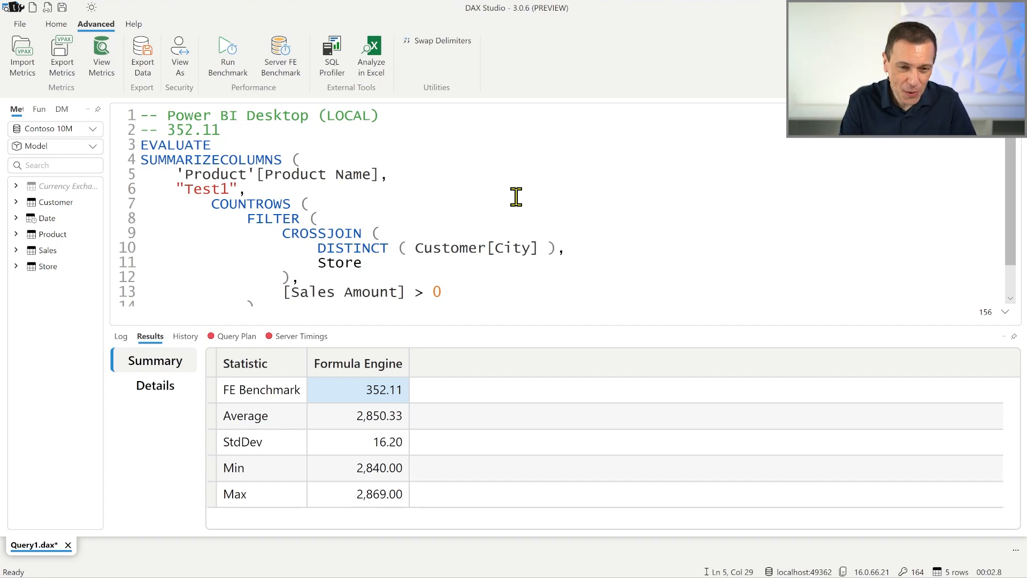
# - Switch to the DAX Studio window connected to Power BI Service and run the Server FE Benchmark there
pyautogui.hotkey('alt', 'Tab')
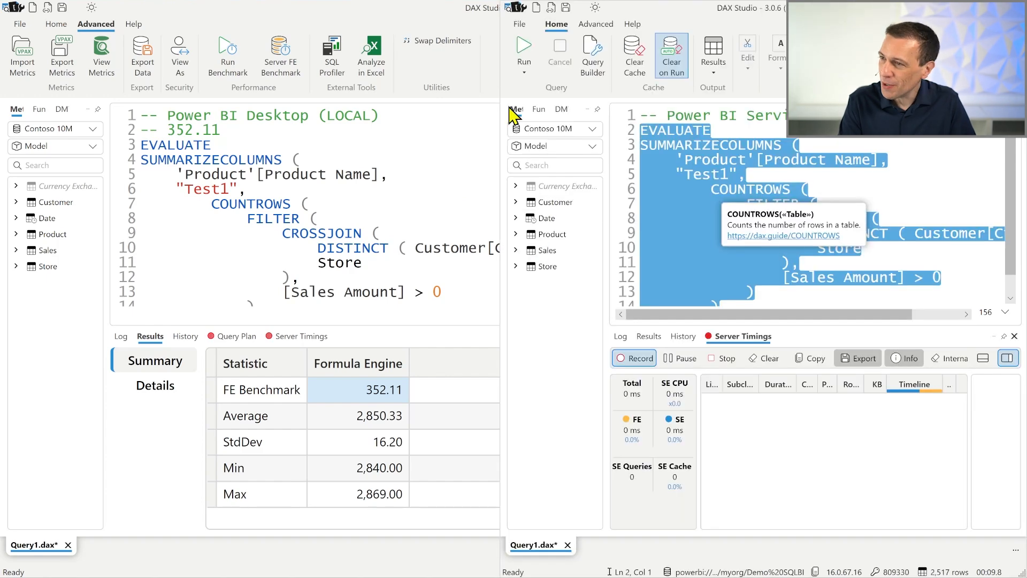
pyautogui.moveTo(502, 103); pyautogui.dragTo(141, 104)
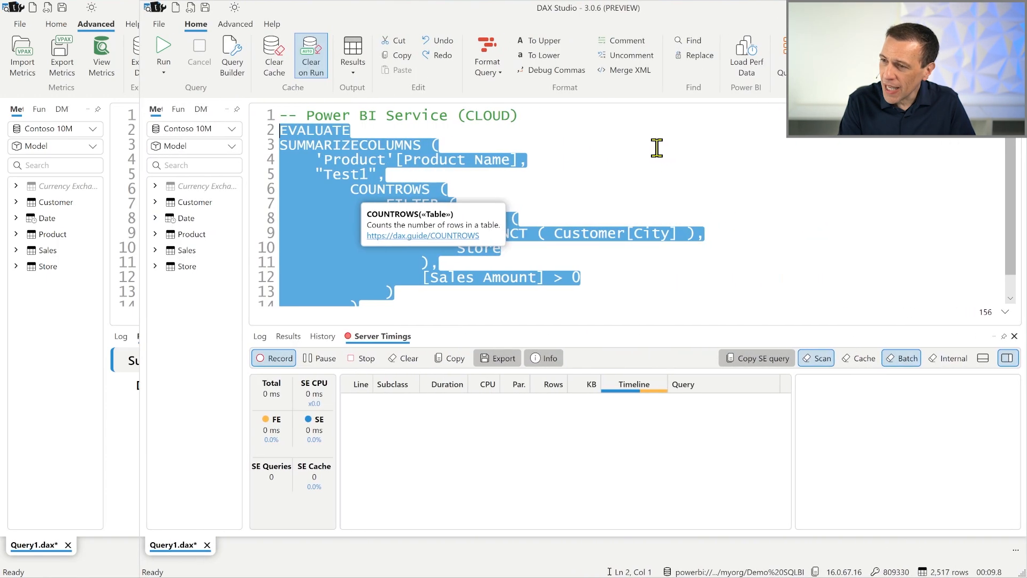
pyautogui.click(657, 149)
pyautogui.click(235, 24)
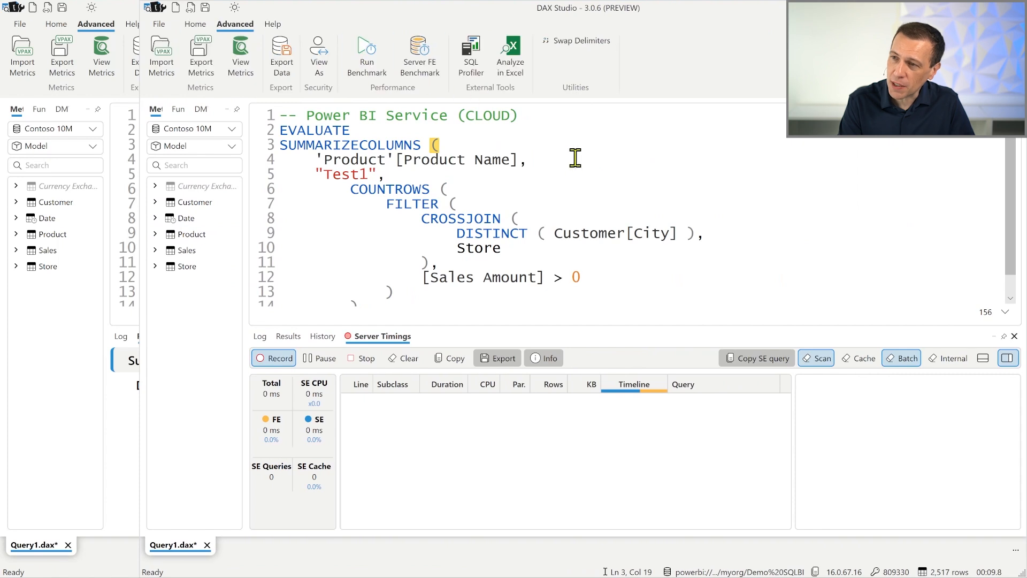
pyautogui.click(420, 56)
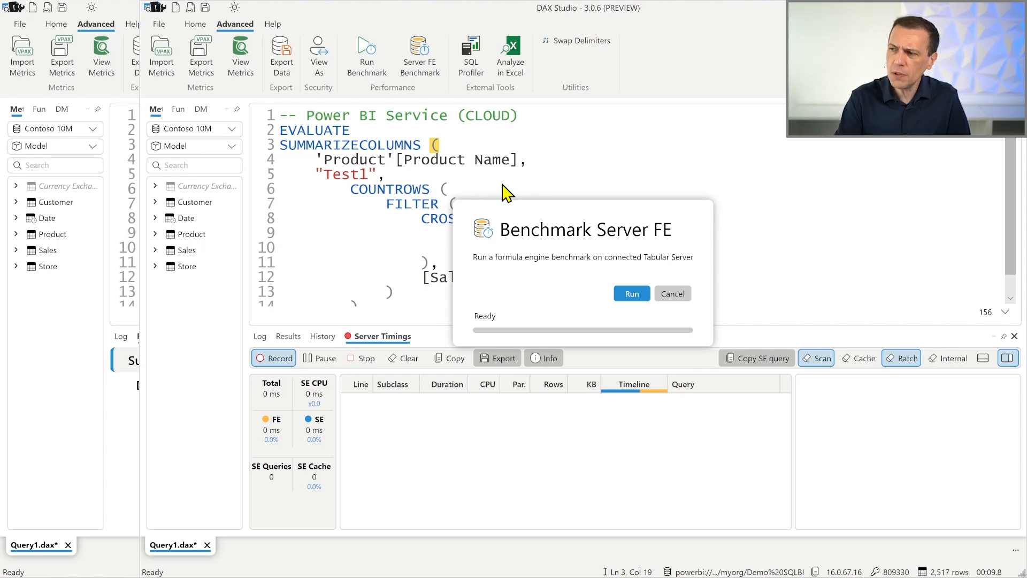
pyautogui.click(637, 294)
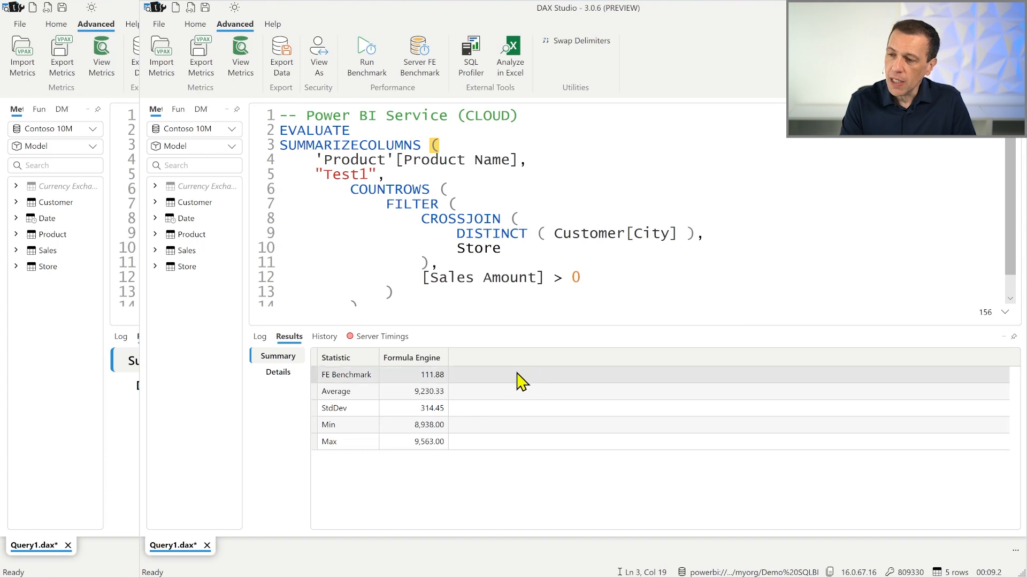
# - Add a comment line '-- 111.88' below the first line of the cloud query
pyautogui.keyDown('ctrl'); pyautogui.scroll(3, 431, 399); pyautogui.keyUp('ctrl')
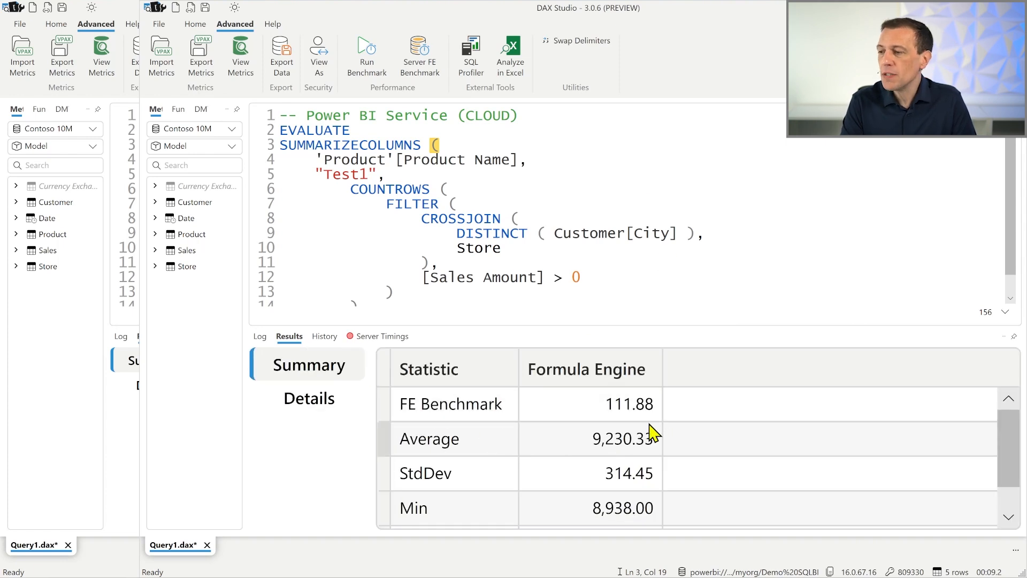
pyautogui.click(568, 117)
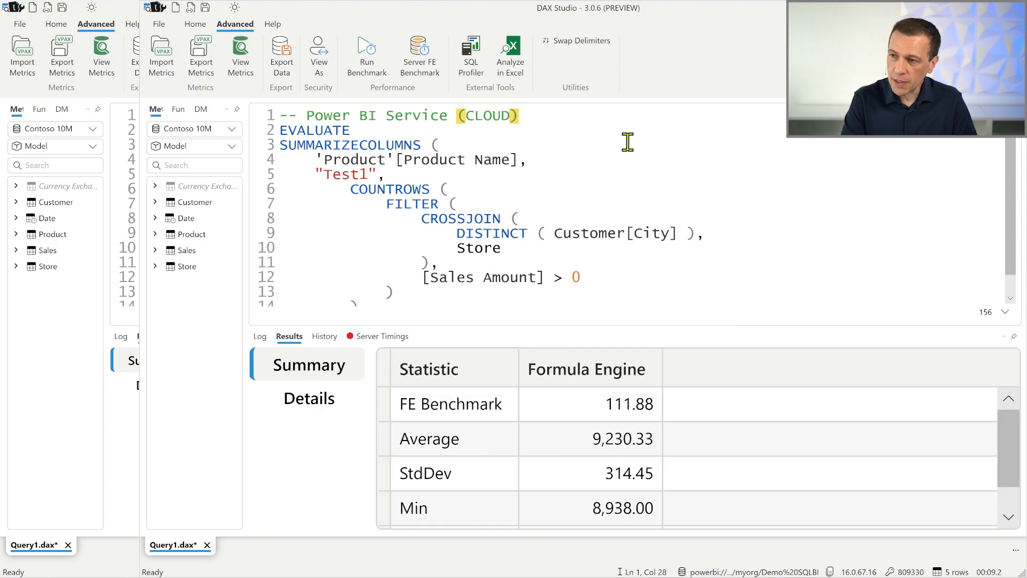
pyautogui.press('Return')
pyautogui.write('-- 111.88')
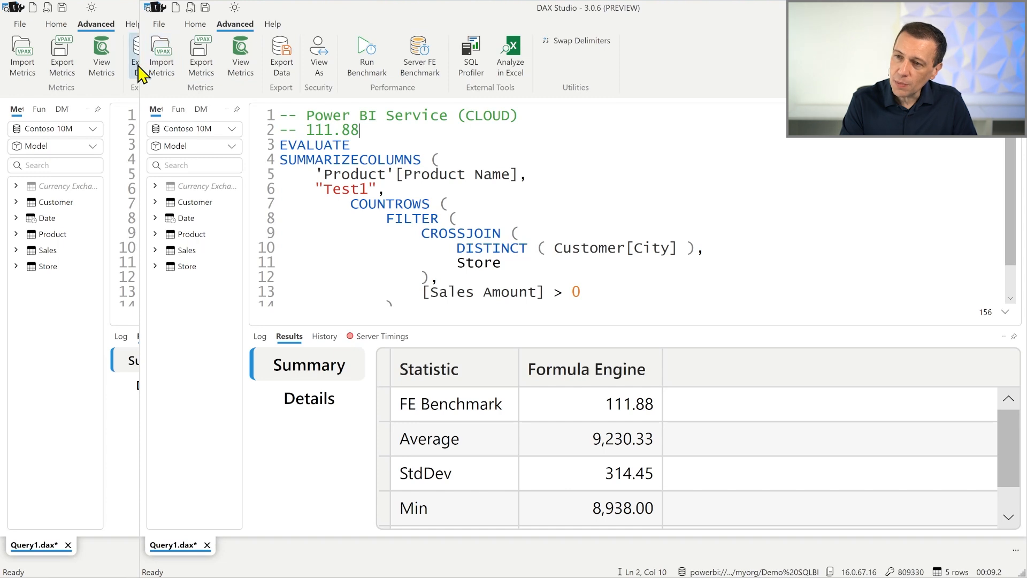
# - Arrange the two DAX Studio windows side by side and select the 111.88 comment value
pyautogui.moveTo(140, 67); pyautogui.dragTo(309, 87)
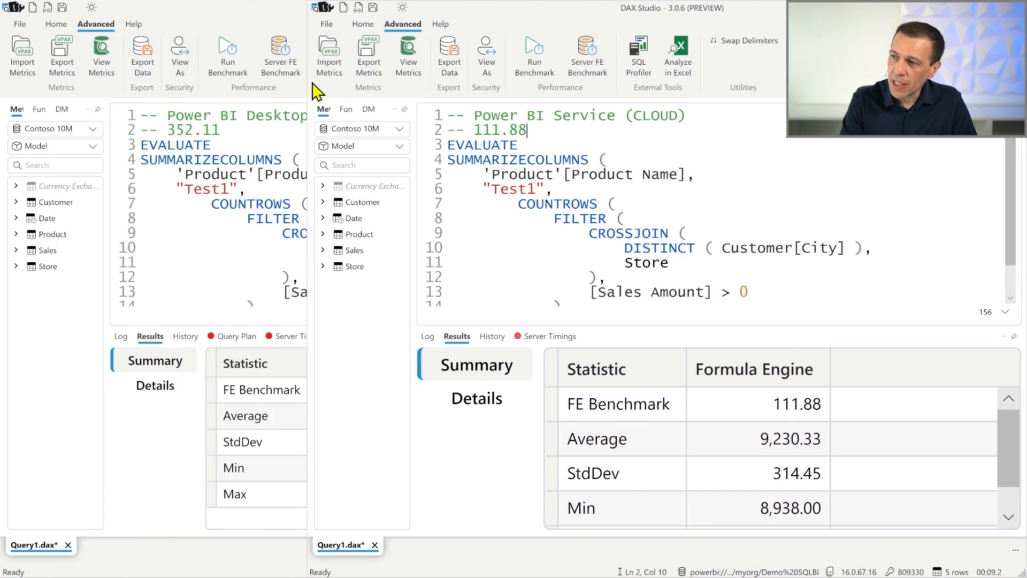
pyautogui.moveTo(529, 130); pyautogui.dragTo(473, 130)
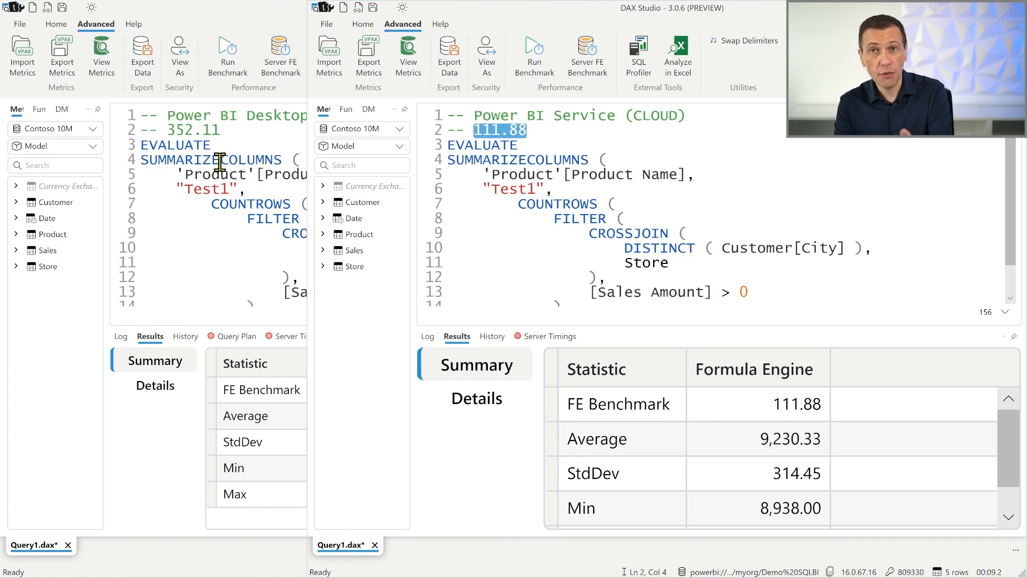
pyautogui.moveTo(220, 160)
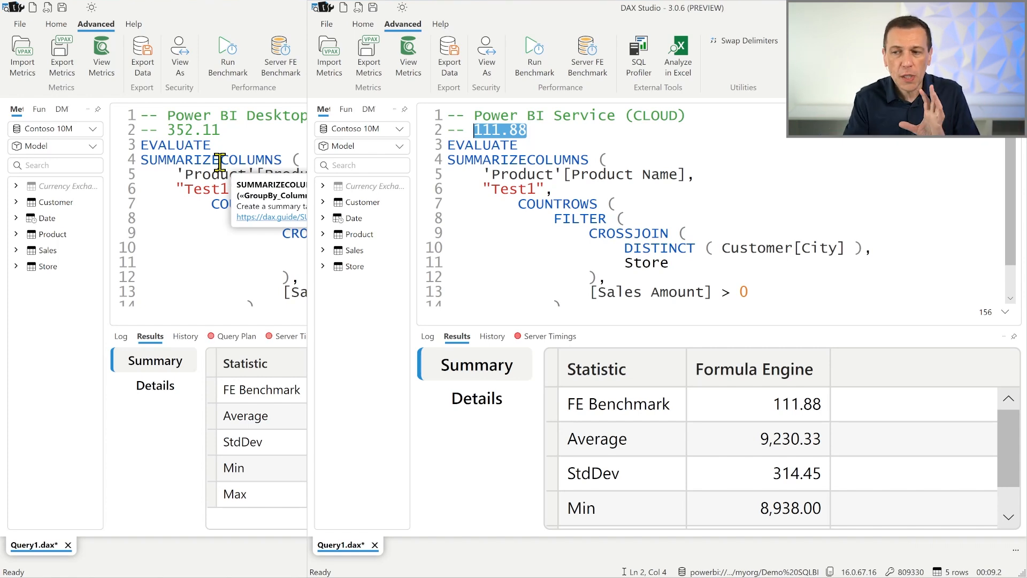
# - Show the Server Timings pane in the local window and bring up the earlier Server Timings snip for comparison
pyautogui.click(288, 337)
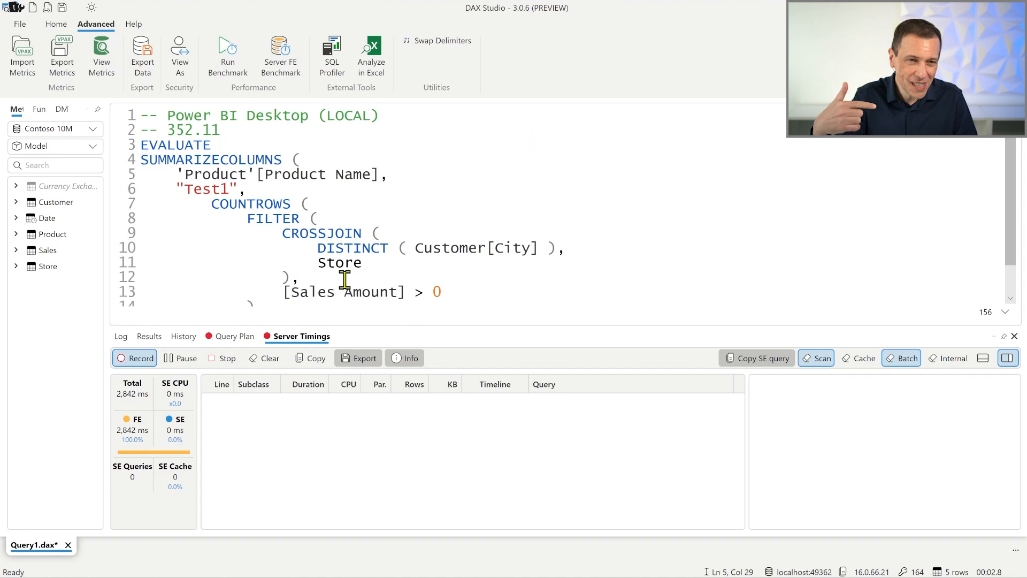
pyautogui.hotkey('alt', 'Tab')
pyautogui.moveTo(639, 46); pyautogui.dragTo(354, 63)
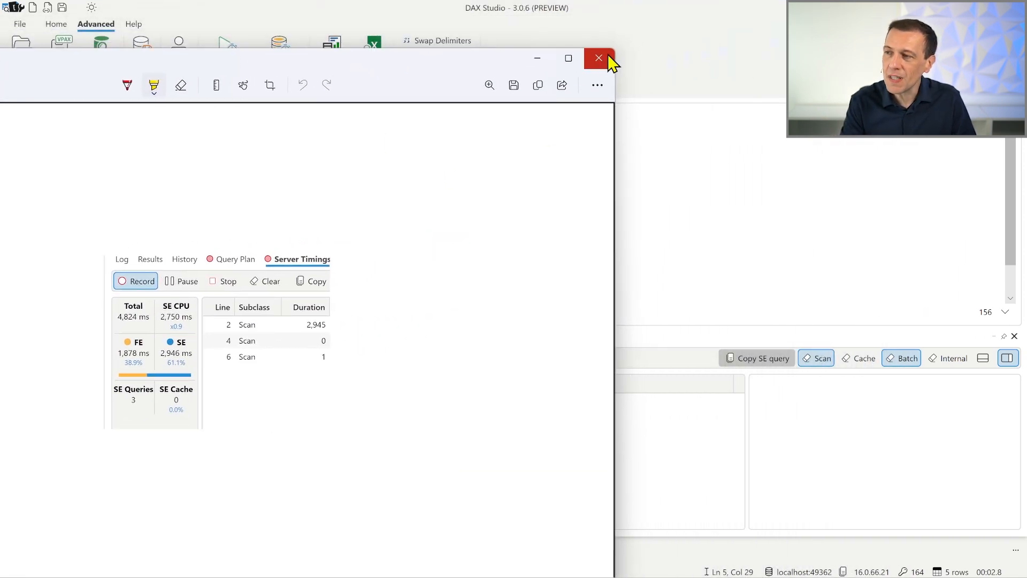
pyautogui.moveTo(613, 49); pyautogui.dragTo(230, 250)
pyautogui.moveTo(79, 271); pyautogui.dragTo(290, 159)
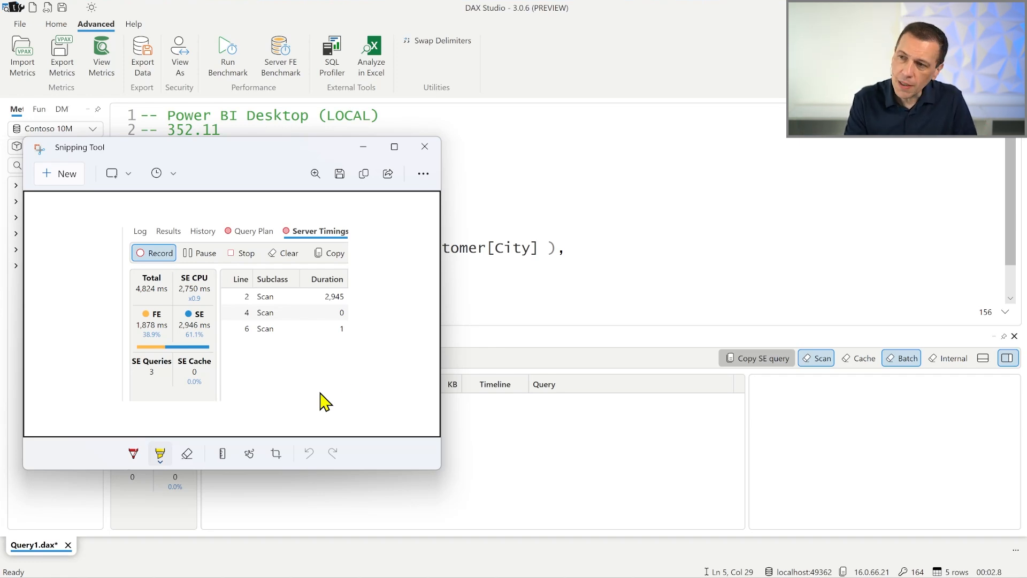
pyautogui.click(592, 220)
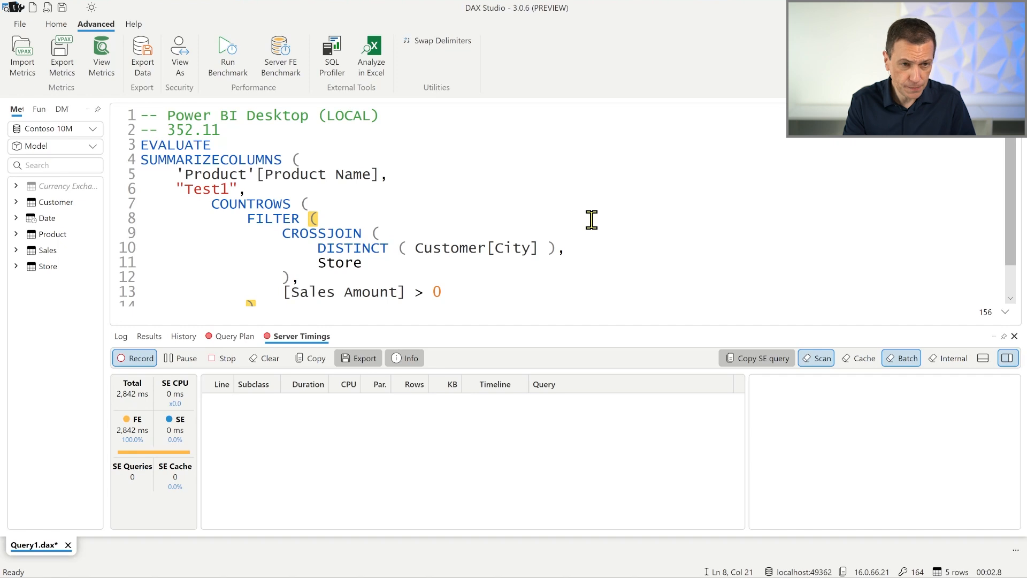
# - Switch to the Power BI Service window, maximize it, and run the query from the Home tab
pyautogui.hotkey('alt', 'Tab')
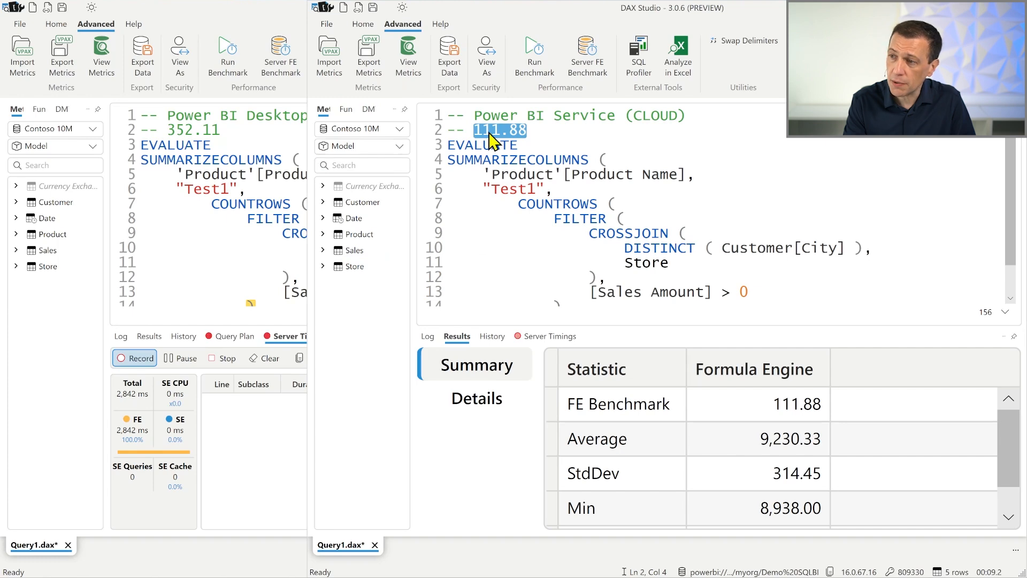
pyautogui.click(977, 8)
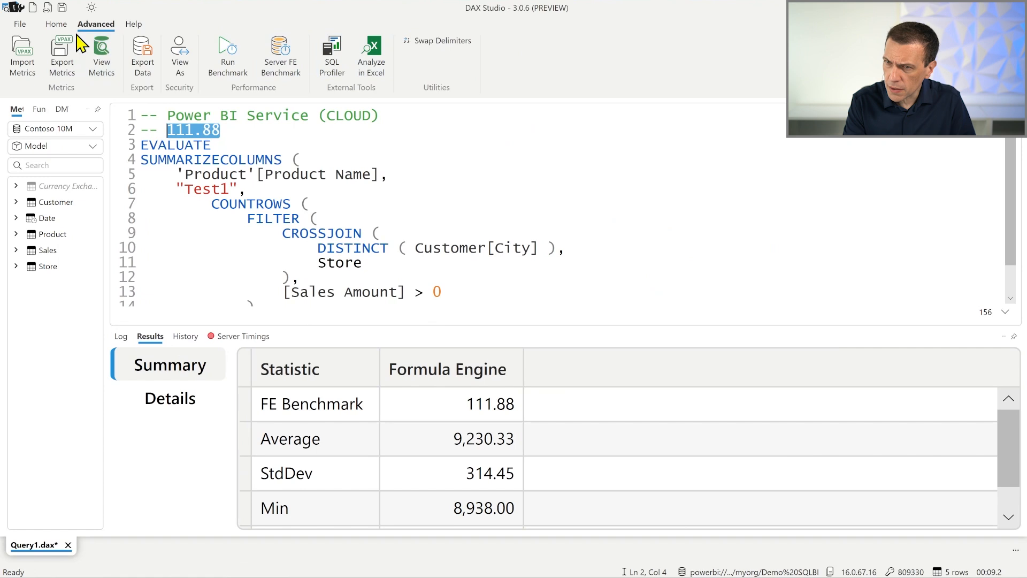
pyautogui.click(57, 23)
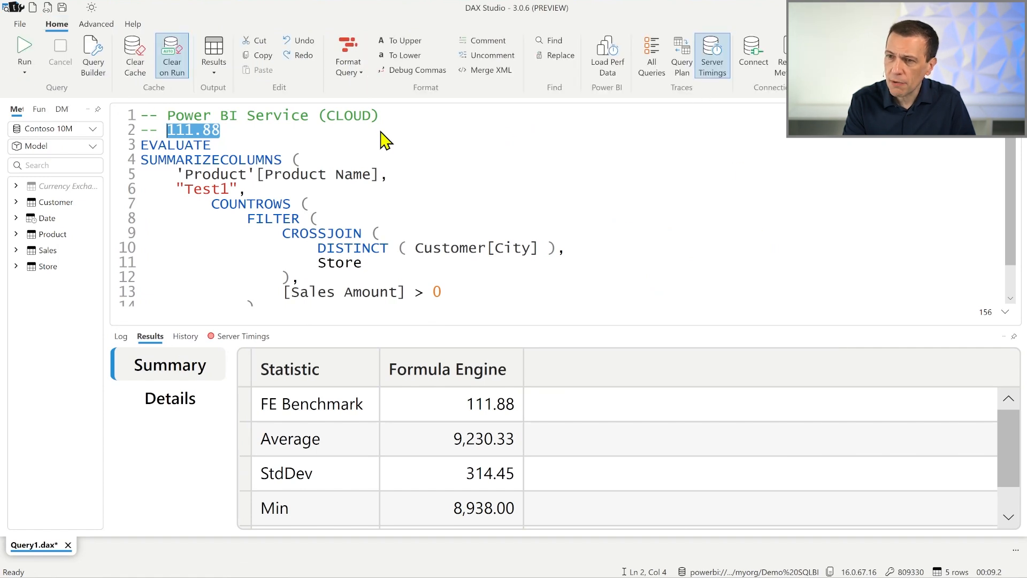
pyautogui.click(138, 67)
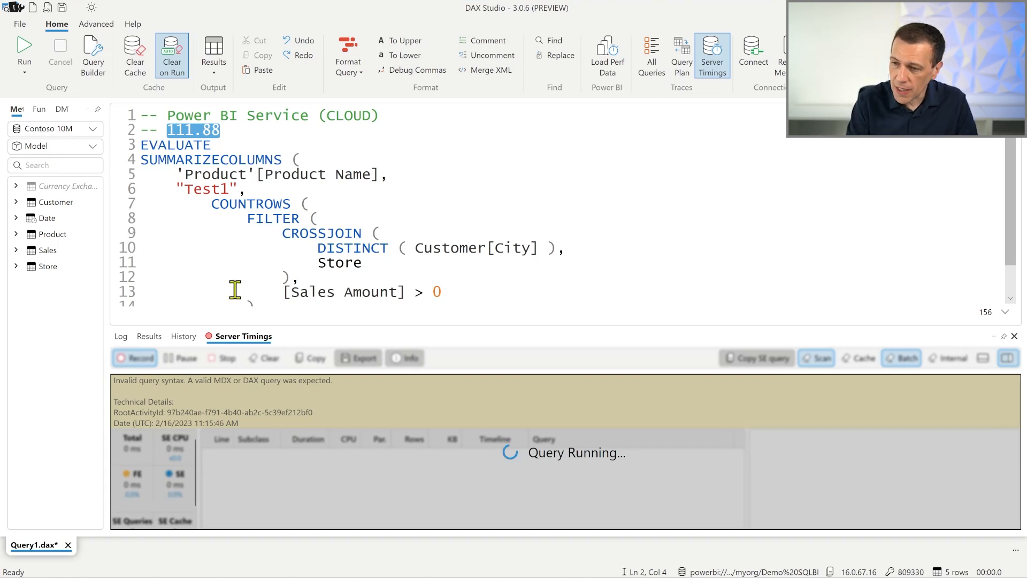
# - Rerun the cloud query from the editor and view its Server Timings results
pyautogui.click(143, 336)
pyautogui.click(123, 336)
pyautogui.scroll(-10, 438, 474)
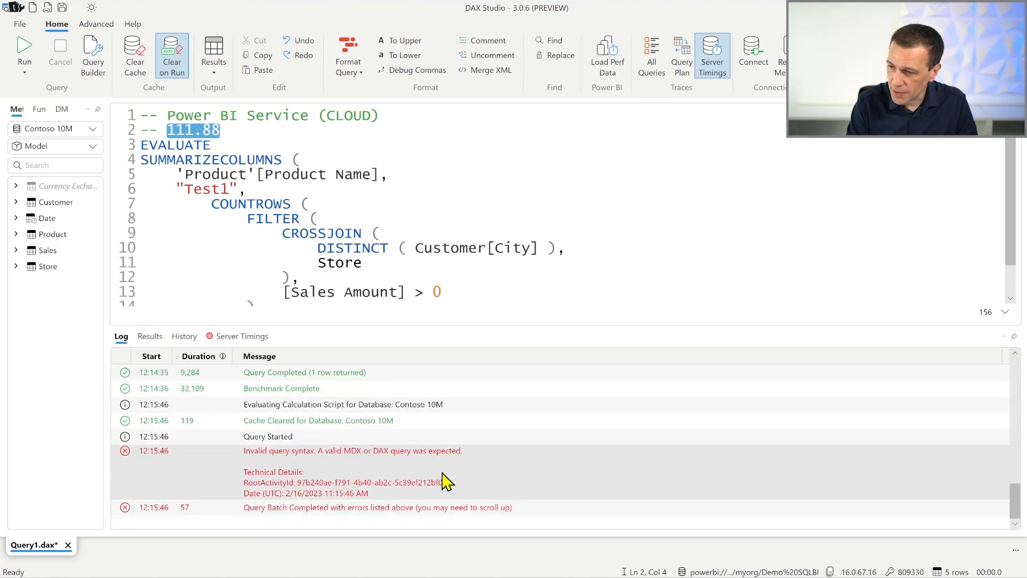
pyautogui.click(565, 222)
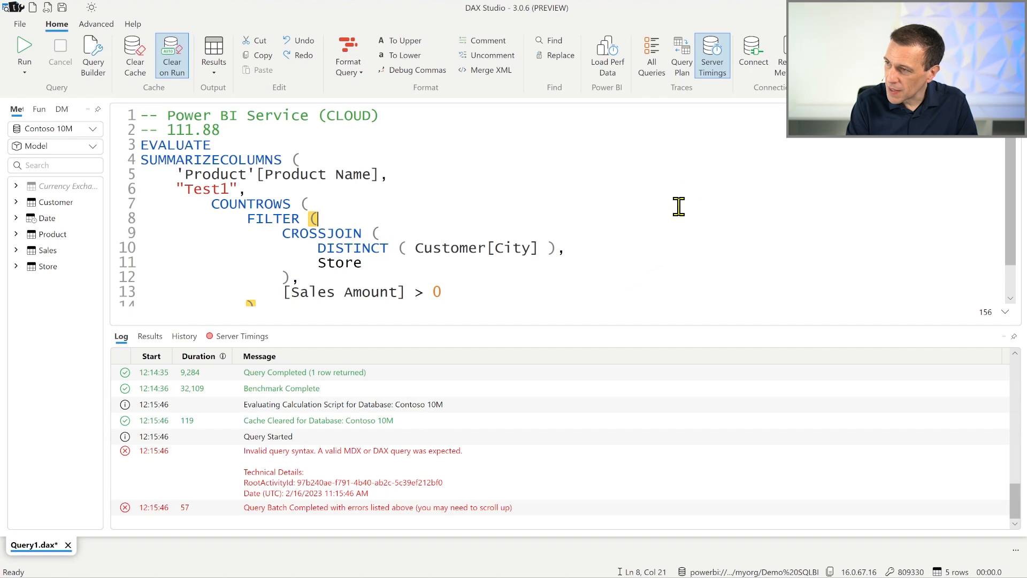
pyautogui.click(611, 208)
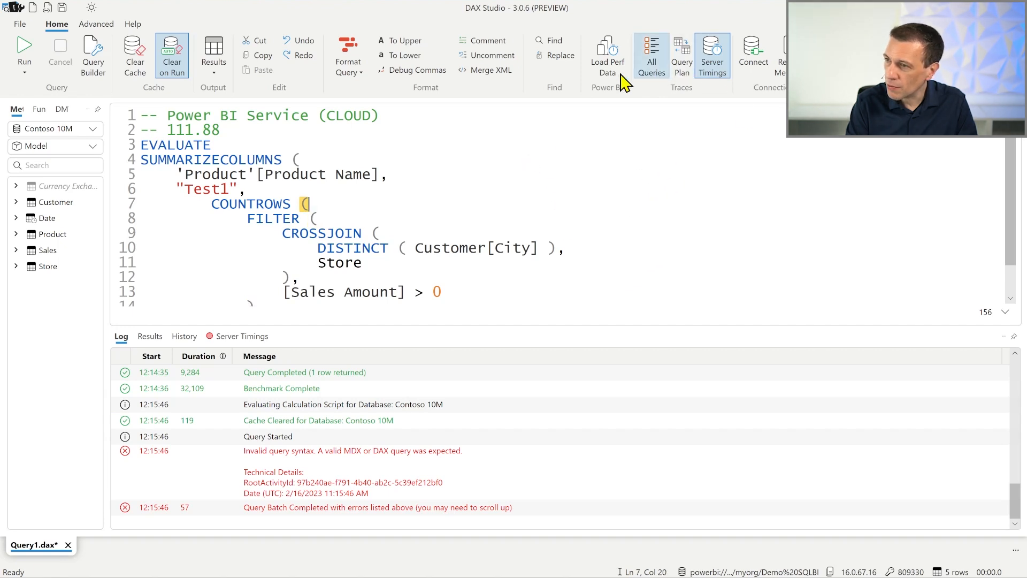
pyautogui.click(25, 49)
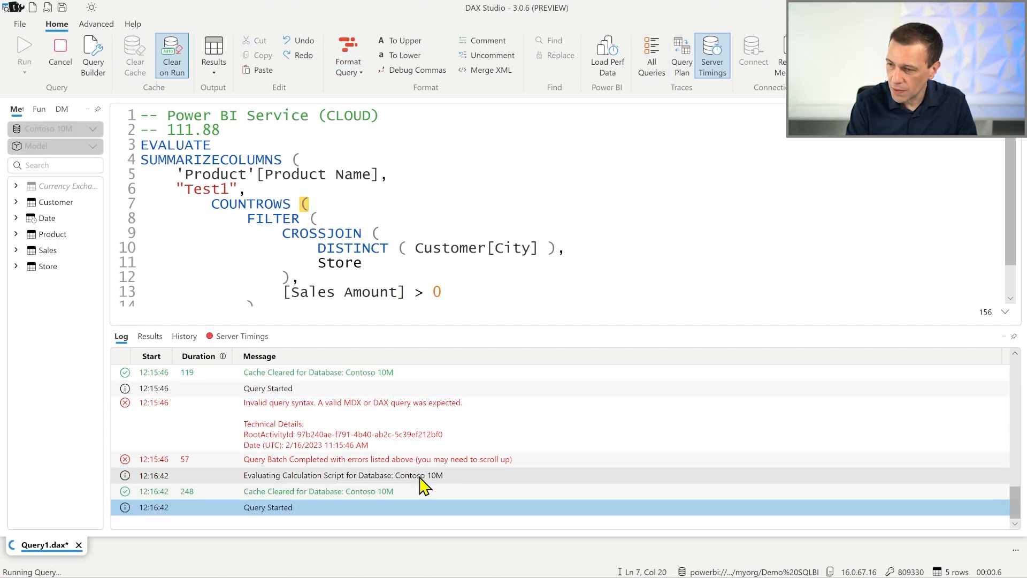
pyautogui.click(262, 342)
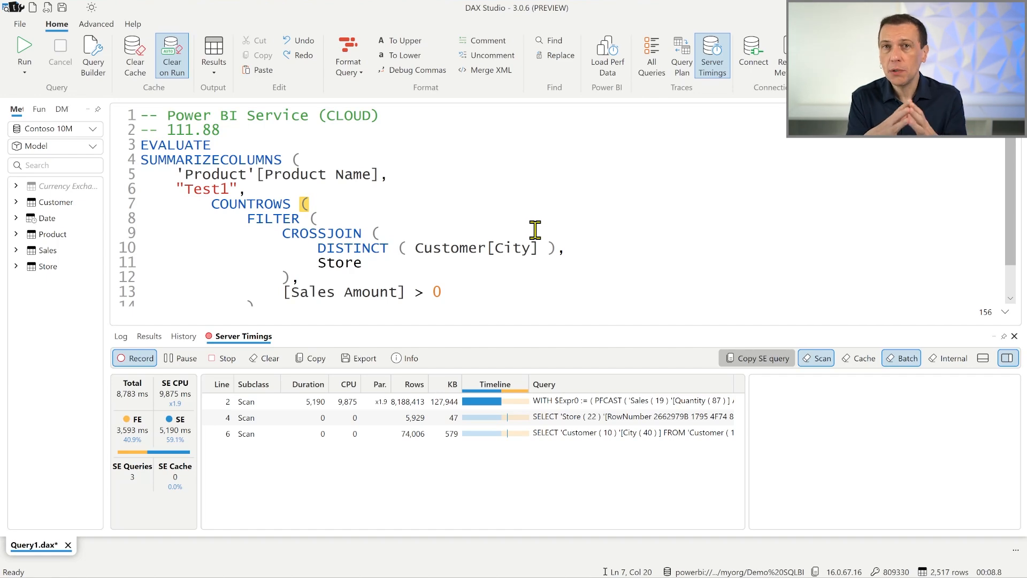
# - Restore the two windows side by side, bring up the earlier Server Timings snip, and outline its SE CPU value
pyautogui.moveTo(318, 11); pyautogui.dragTo(568, 33)
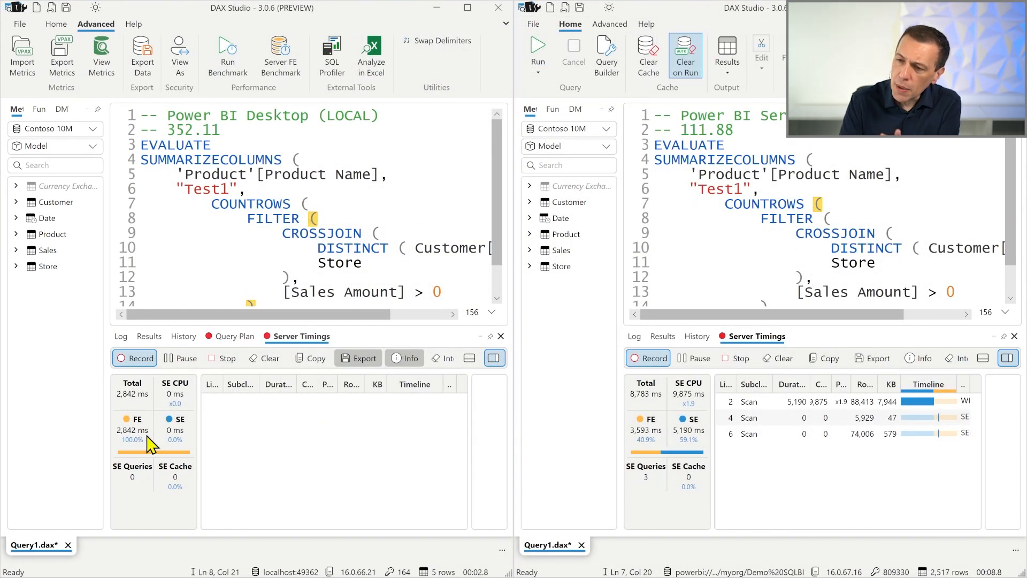
pyautogui.click(551, 567)
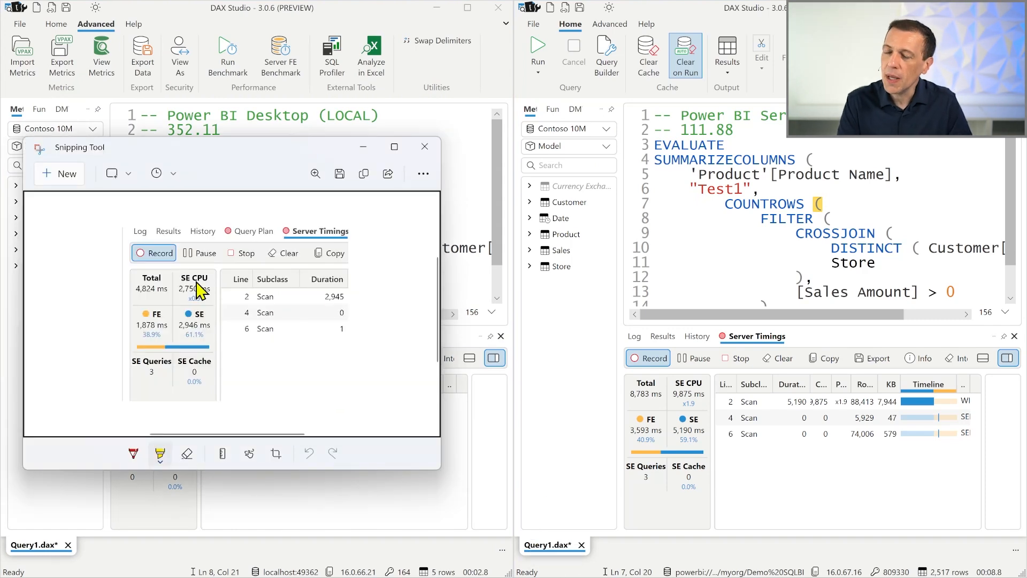
pyautogui.moveTo(245, 156); pyautogui.dragTo(259, 288)
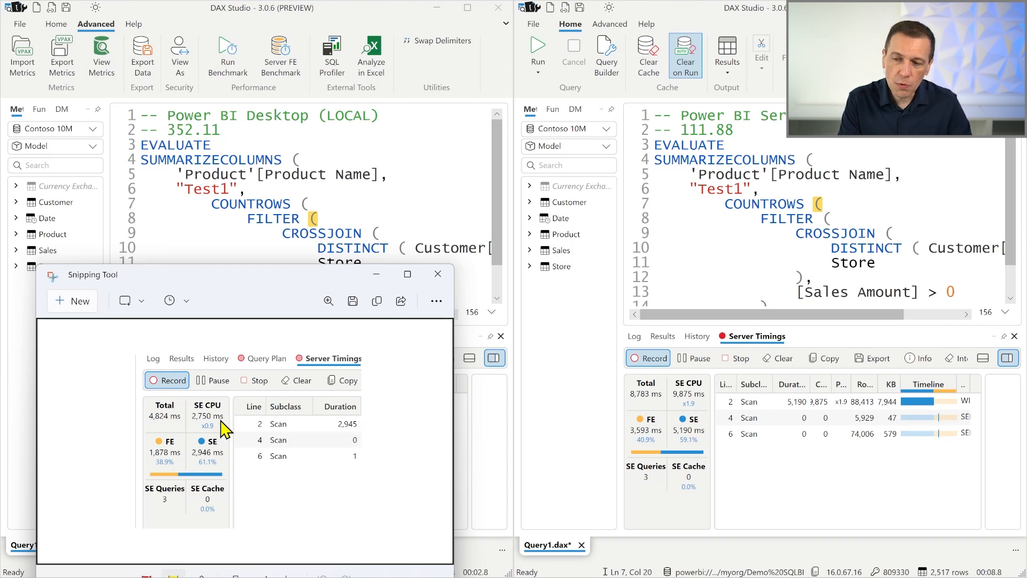
pyautogui.moveTo(179, 390); pyautogui.dragTo(231, 432)
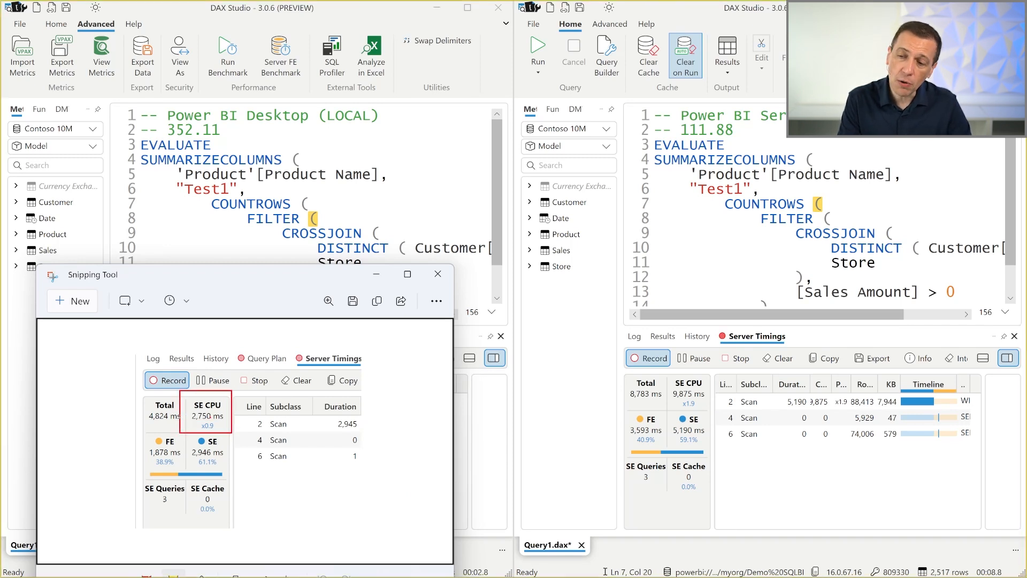